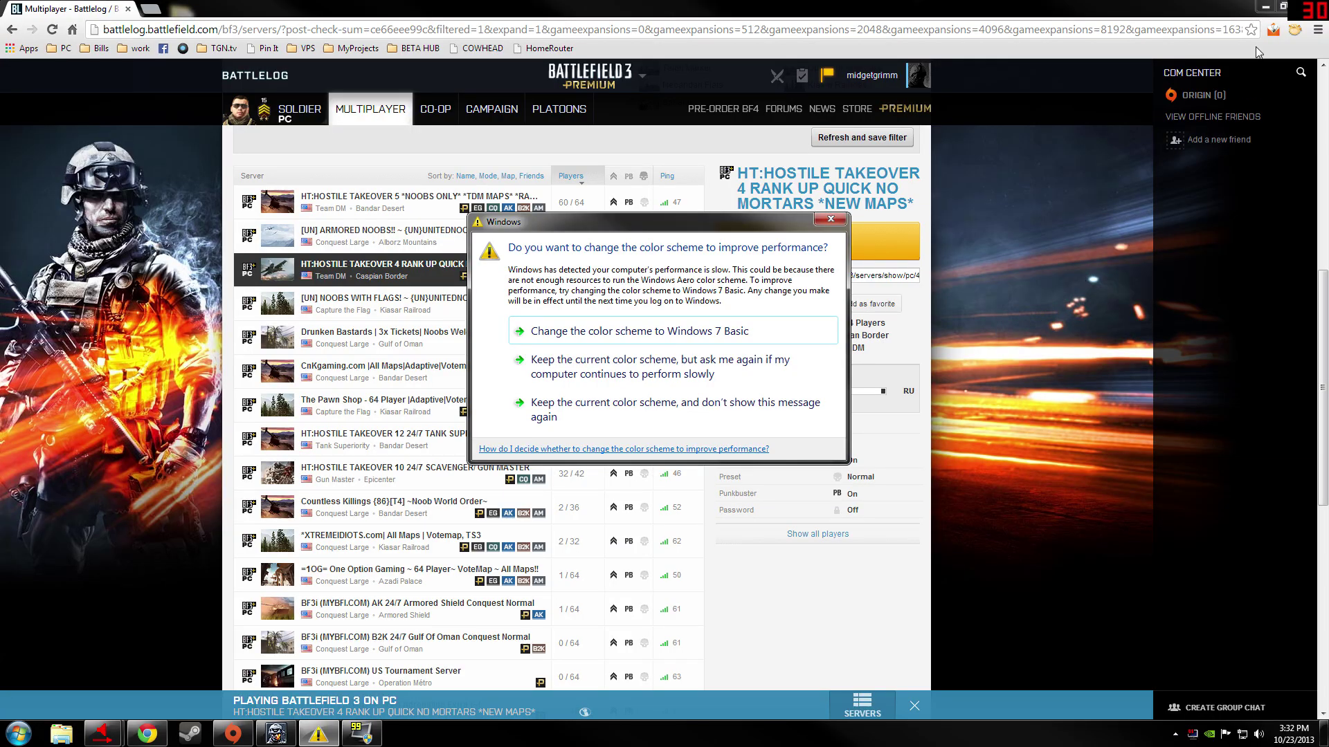
- Minimize the browser and both Audio Repeater windows, moving the Windows color scheme prompt out of the way
click(1265, 7)
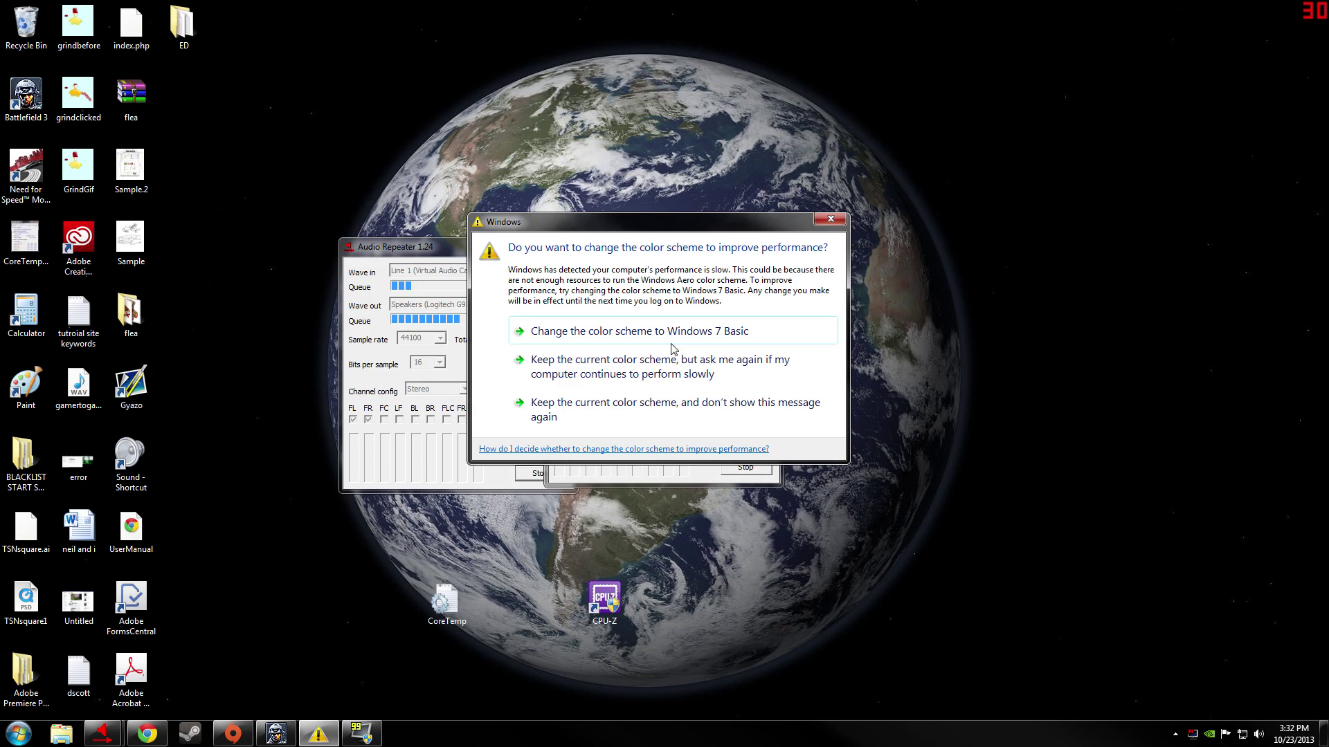
drag(565, 227, 508, 149)
click(414, 242)
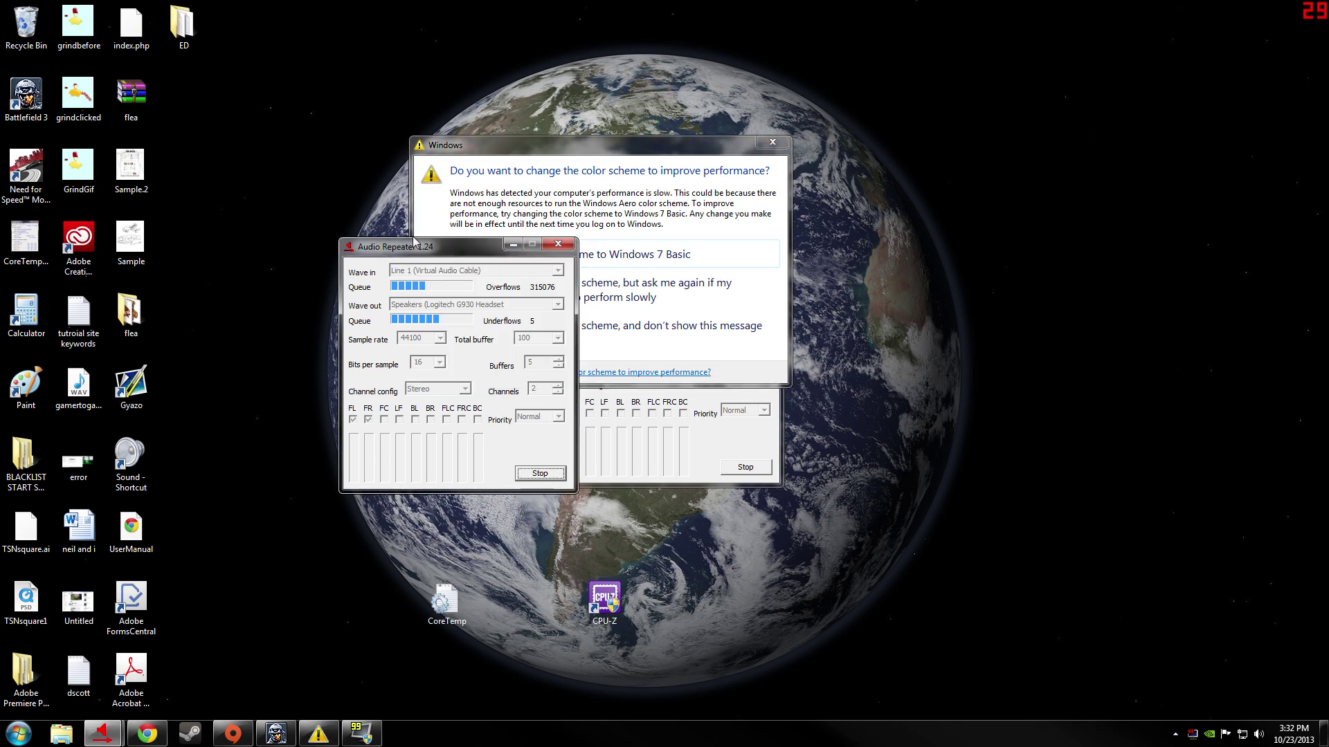
click(513, 244)
click(728, 387)
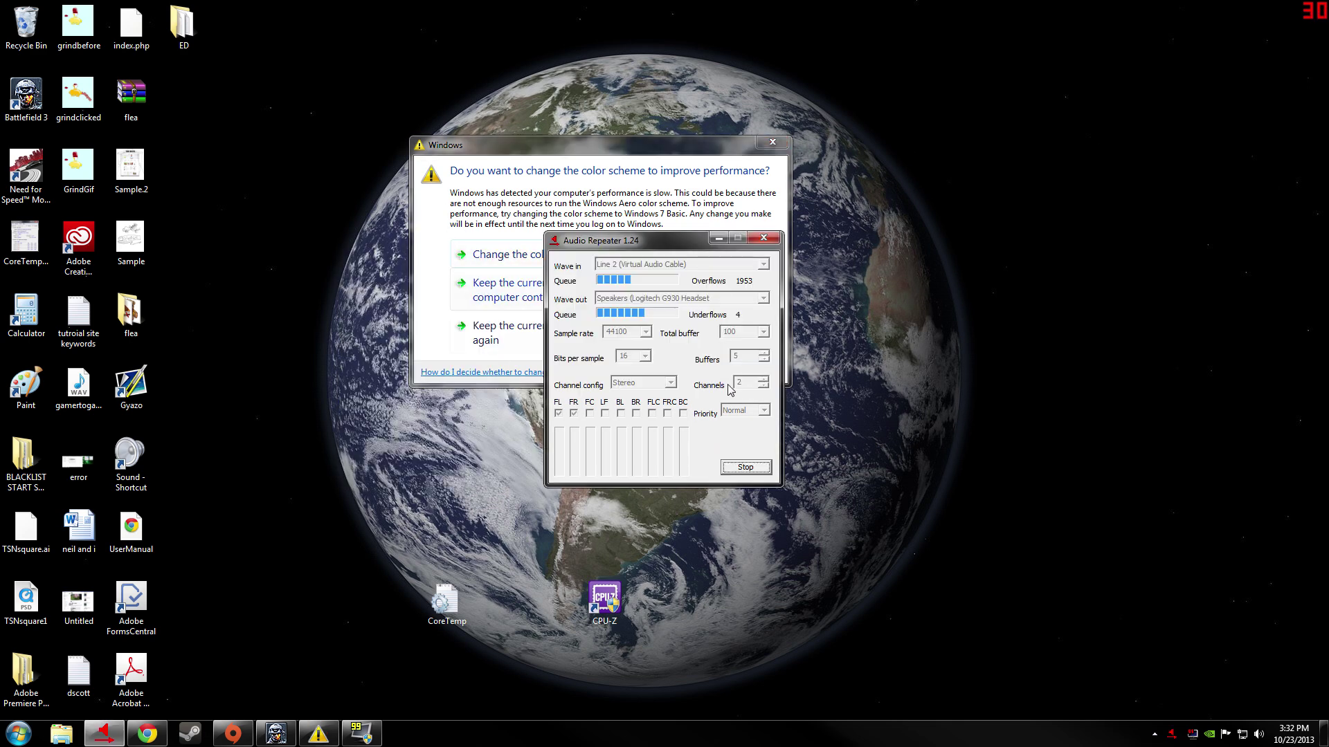
click(718, 238)
- Keep the current color scheme with the message no longer shown, and close the running Battlefield 3 game
drag(622, 153, 574, 197)
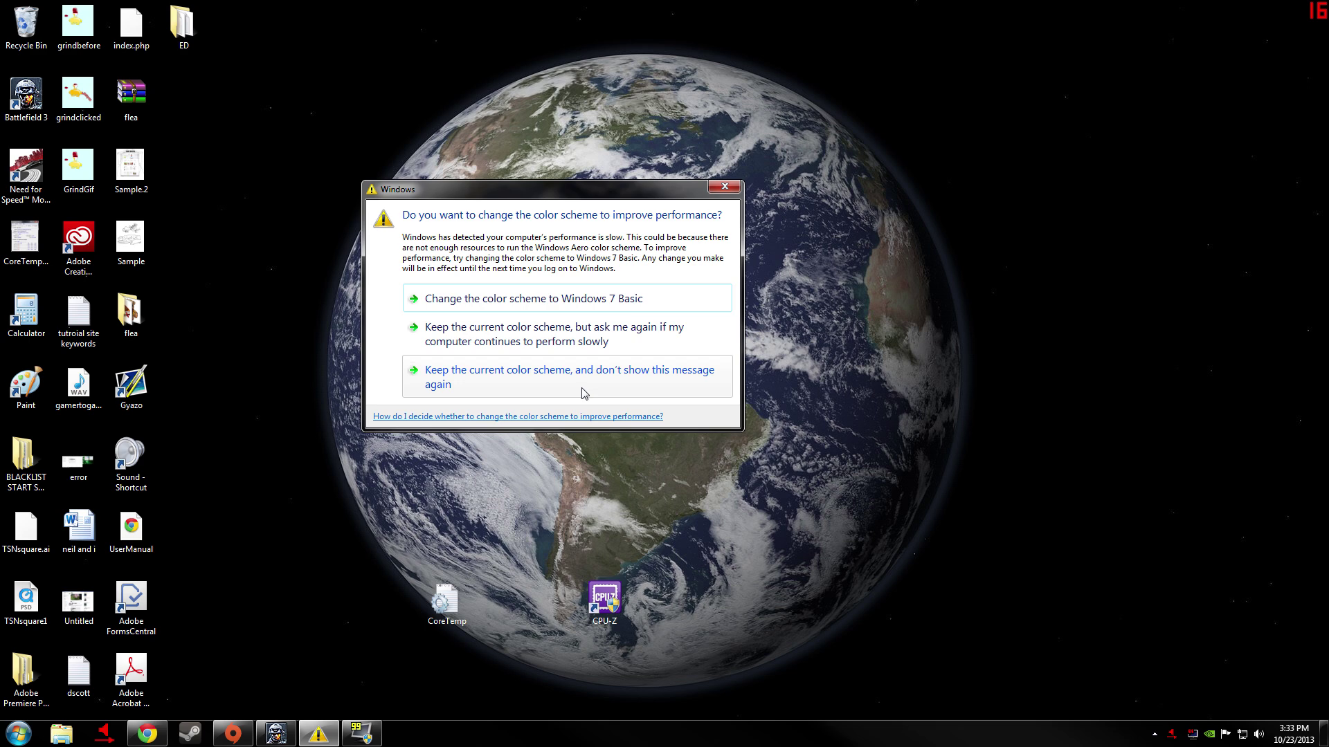
click(627, 383)
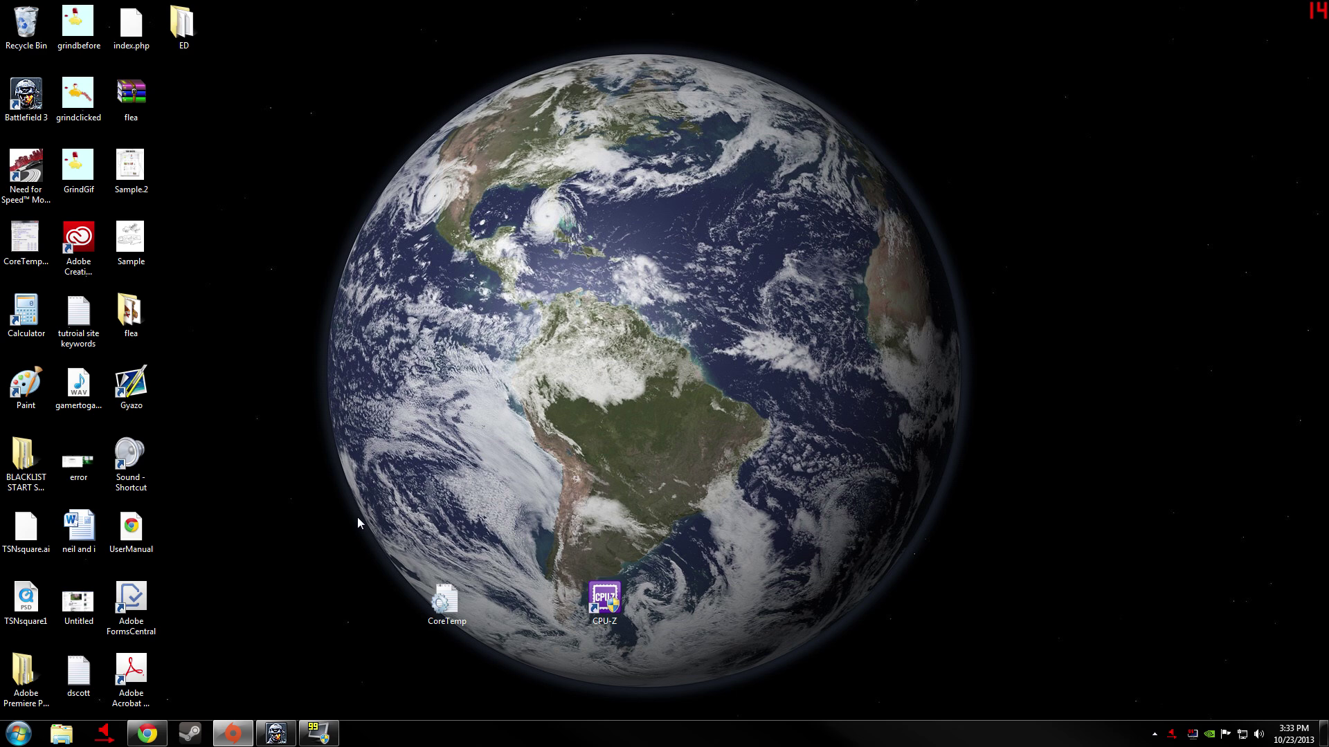
right_click(275, 735)
click(277, 700)
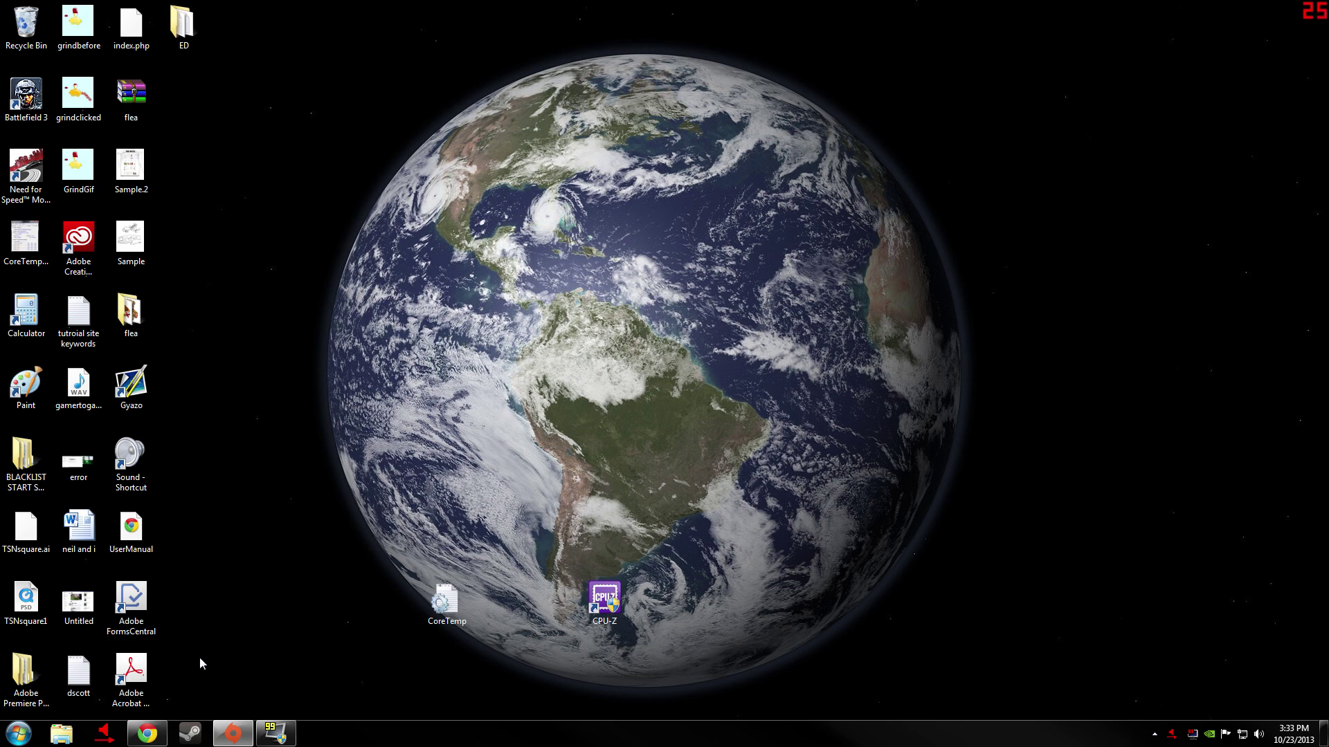
- Open the Battlefield 3 installation folder inside Origin Games on the Secondary (F:) drive
click(62, 735)
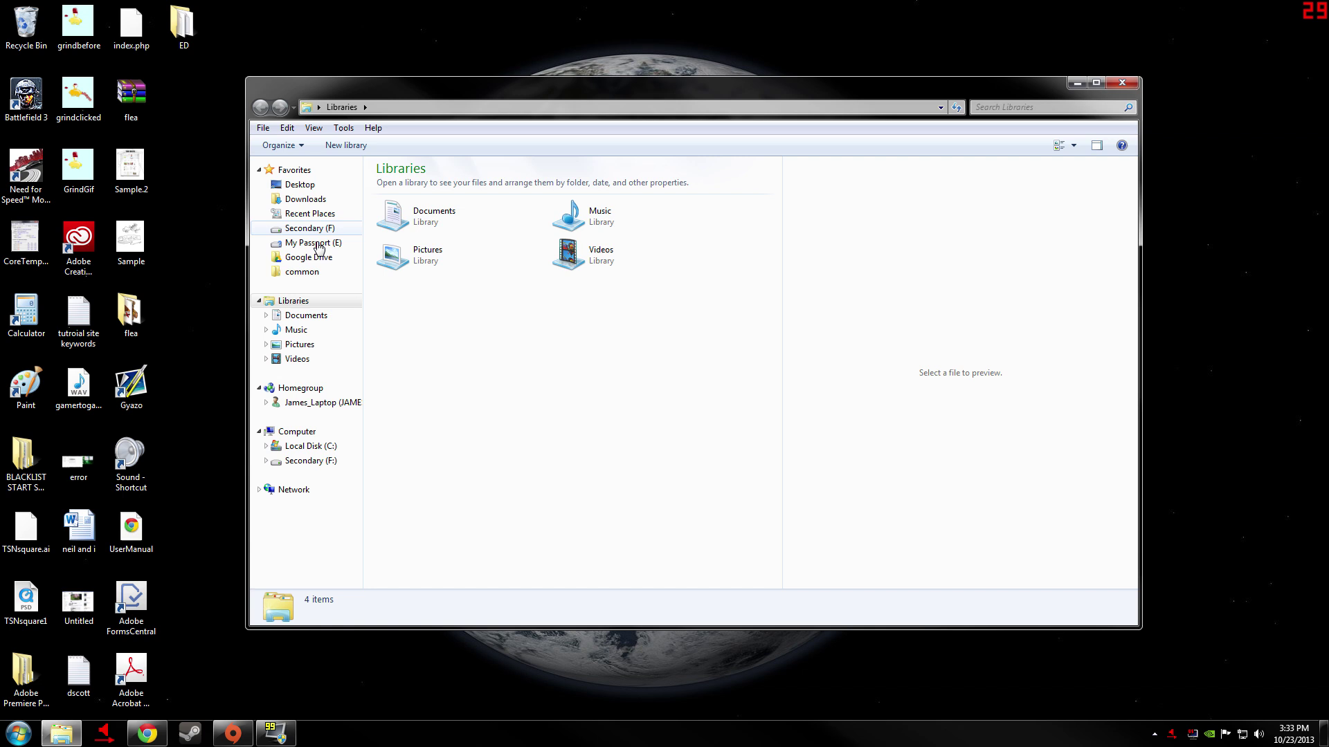
click(310, 228)
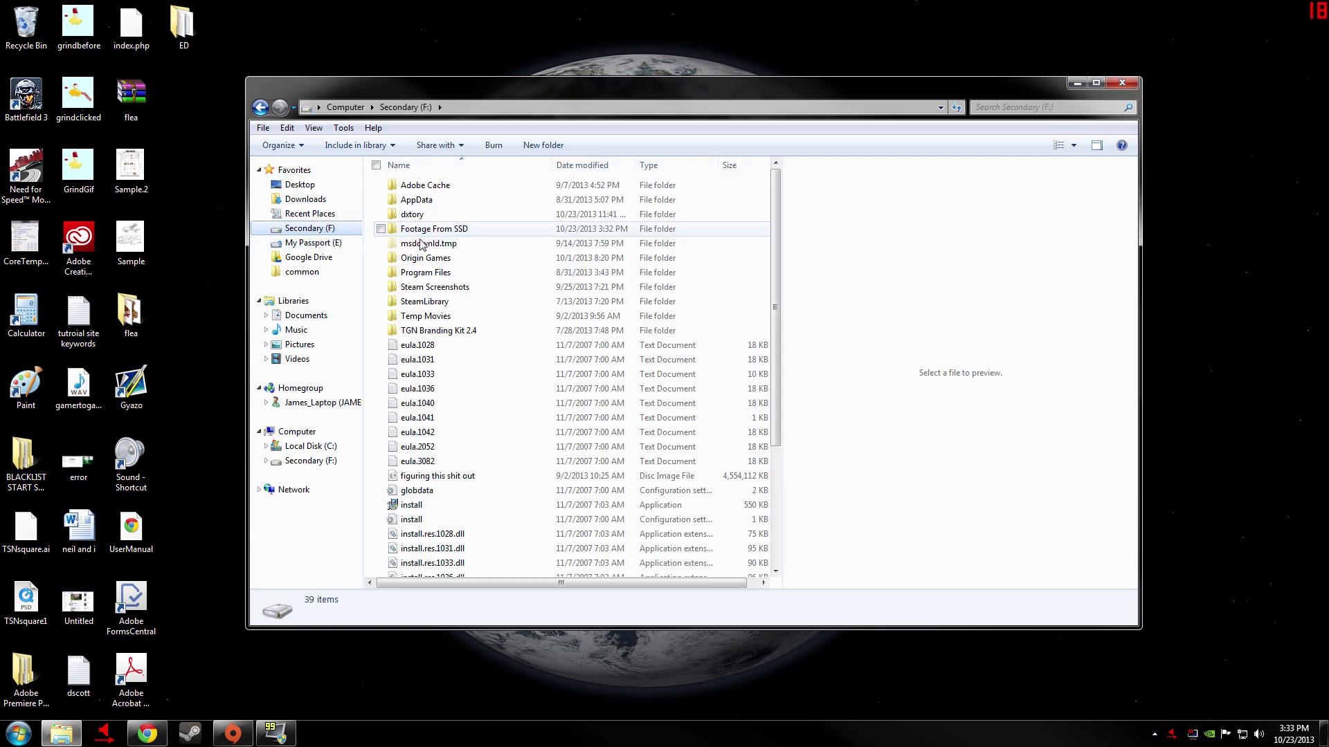
double_click(417, 259)
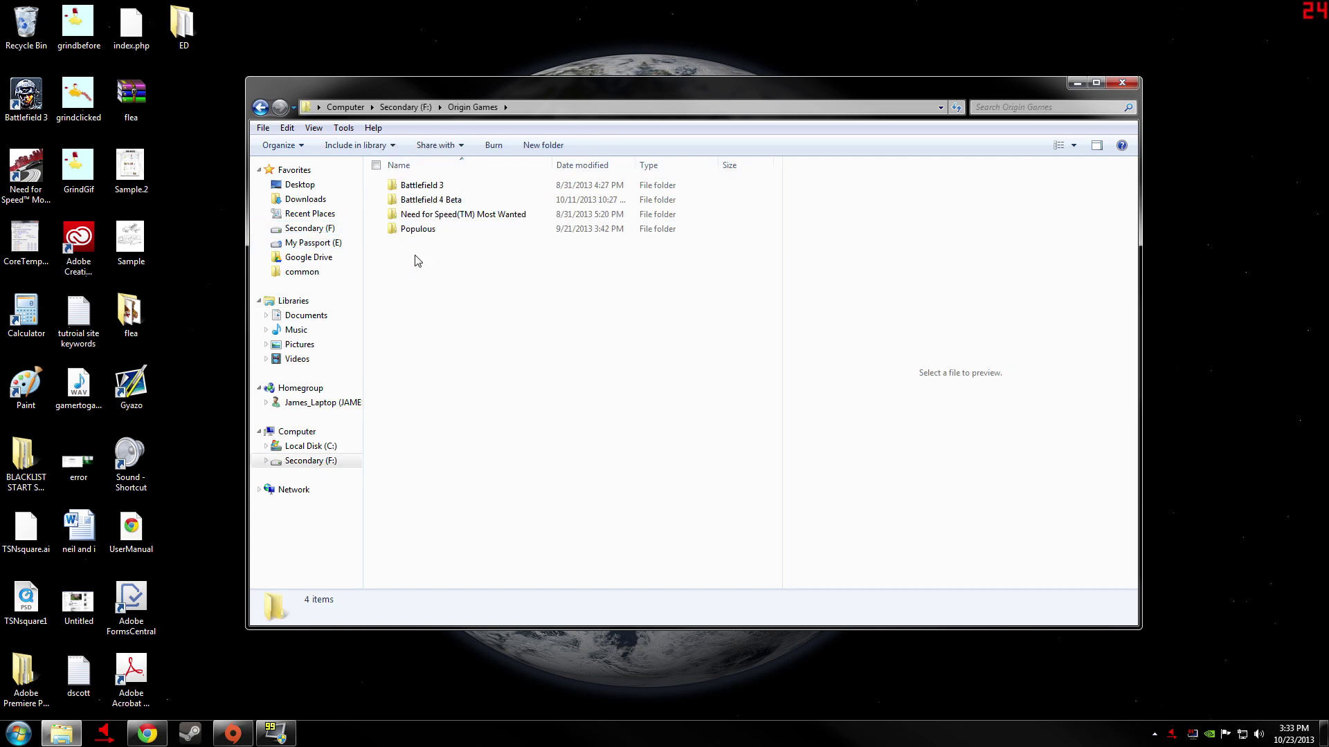
double_click(419, 186)
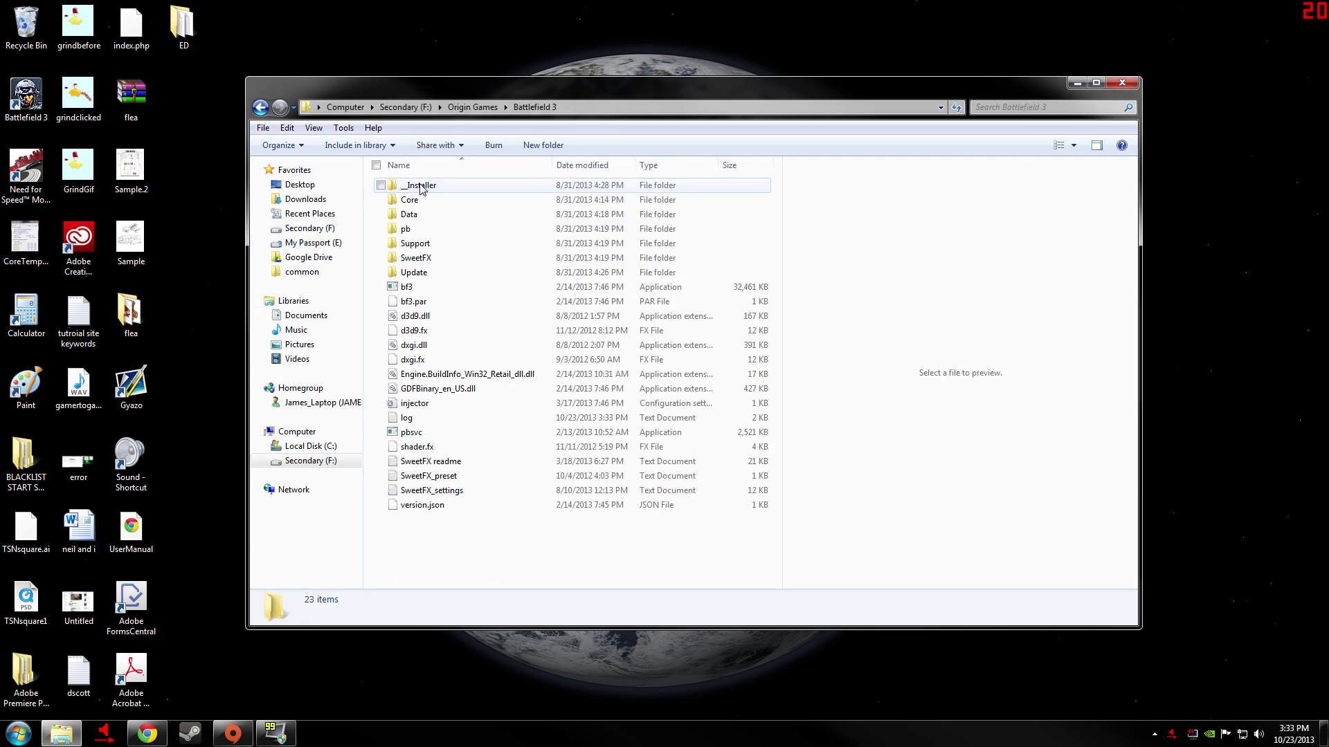
- Disable desktop composition in the compatibility settings of the bf3 application, save the properties, and close the folder window
click(408, 289)
right_click(410, 289)
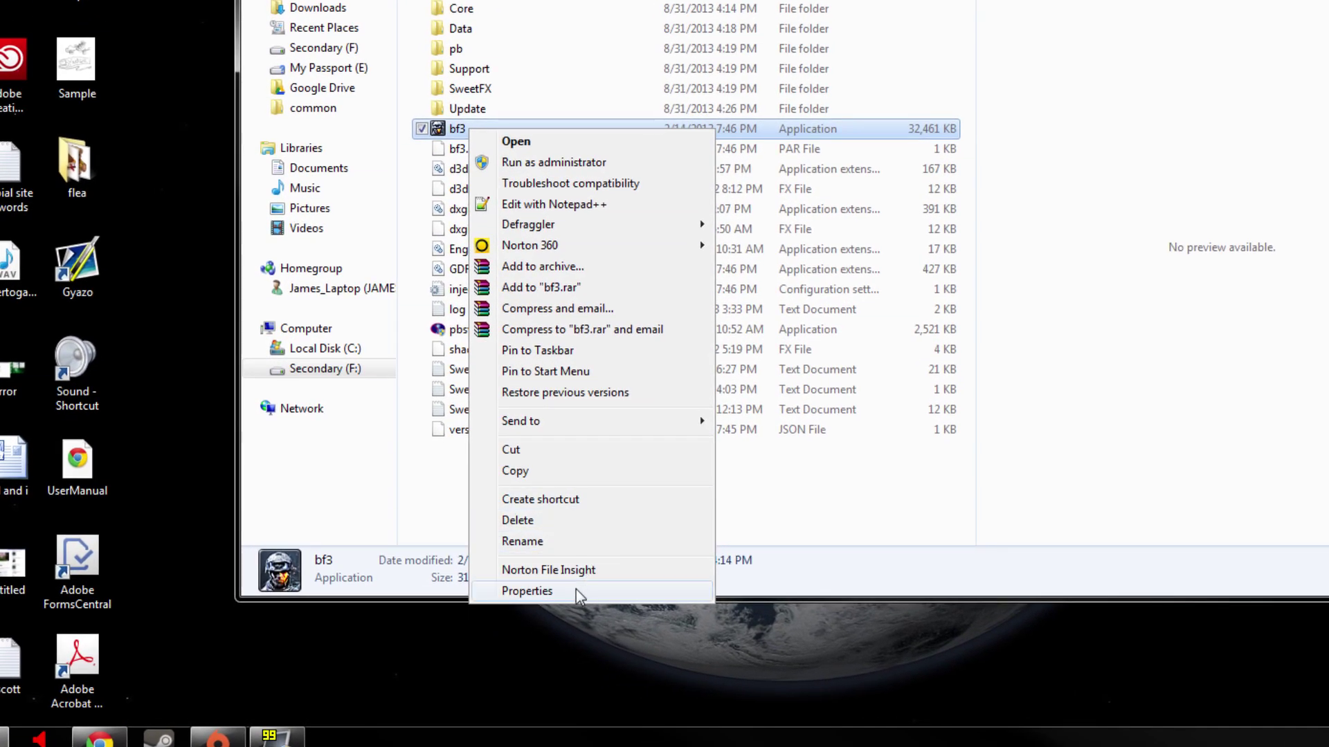
click(576, 588)
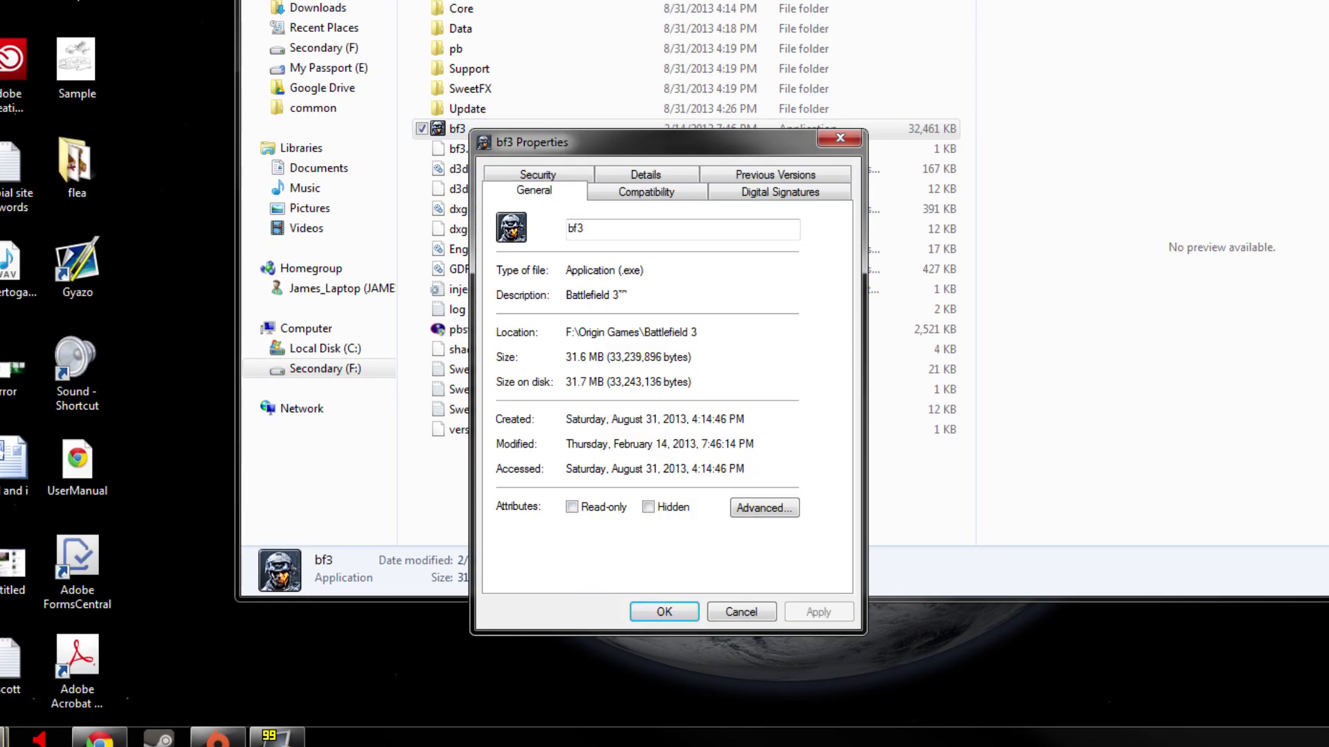
click(638, 197)
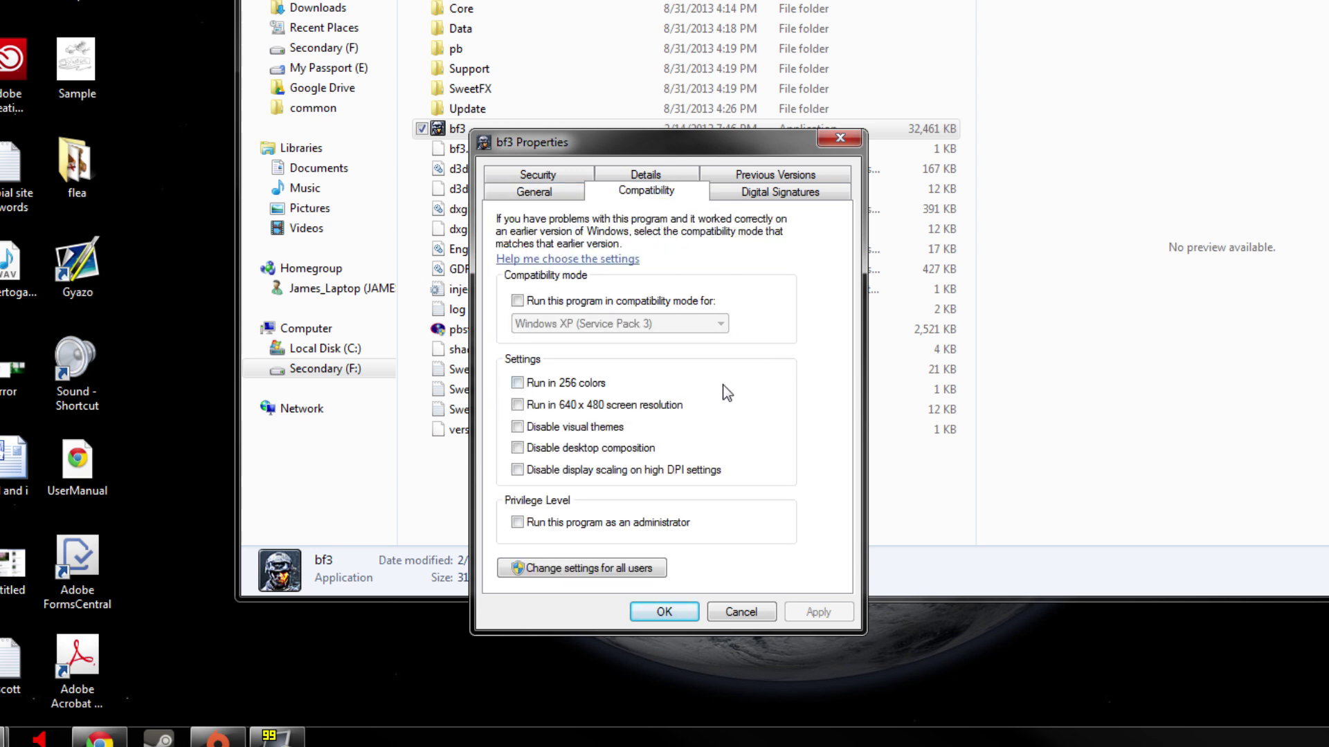
click(518, 448)
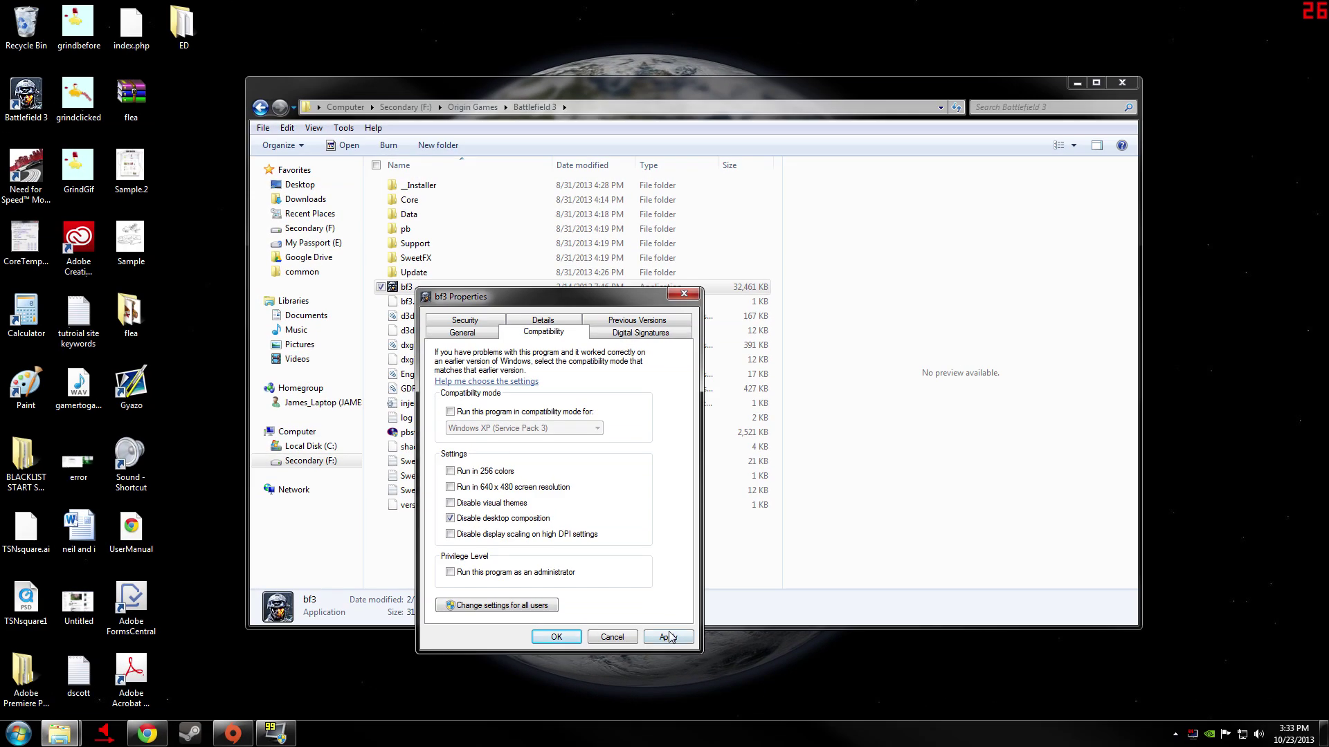
click(557, 638)
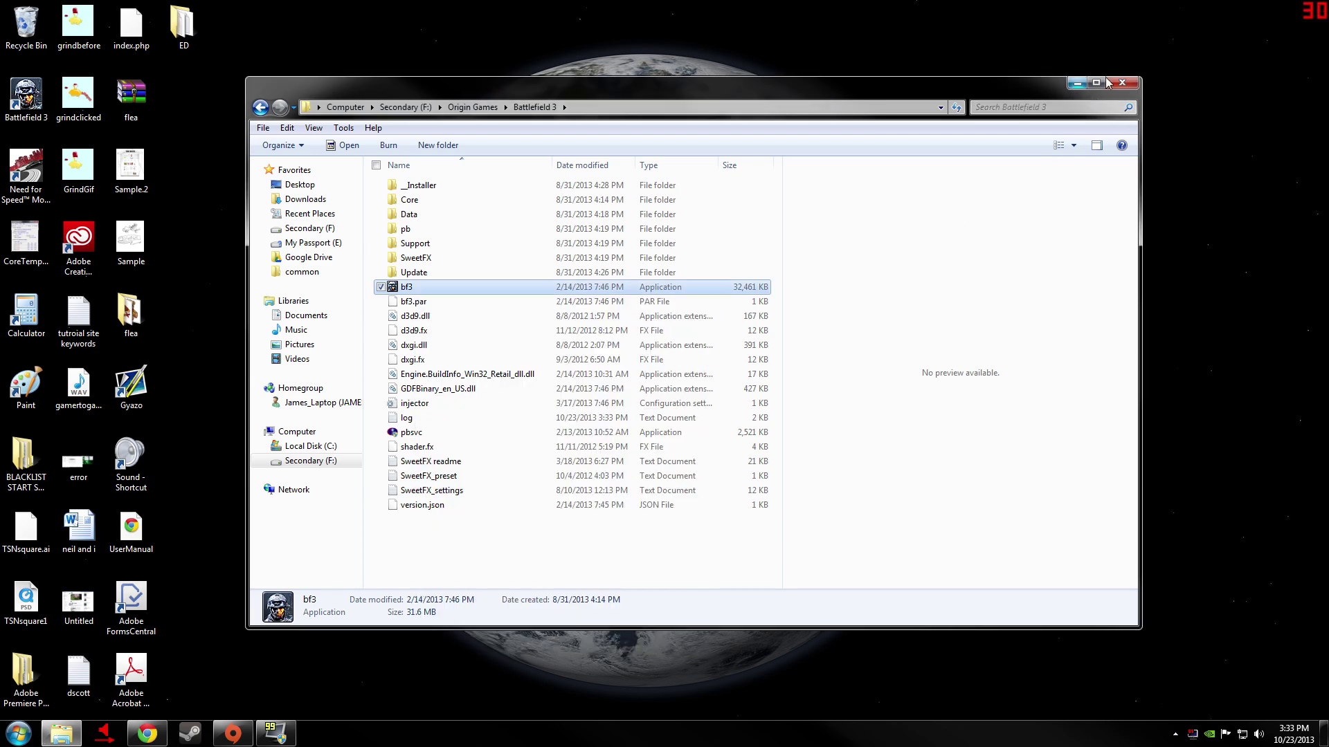
click(1122, 85)
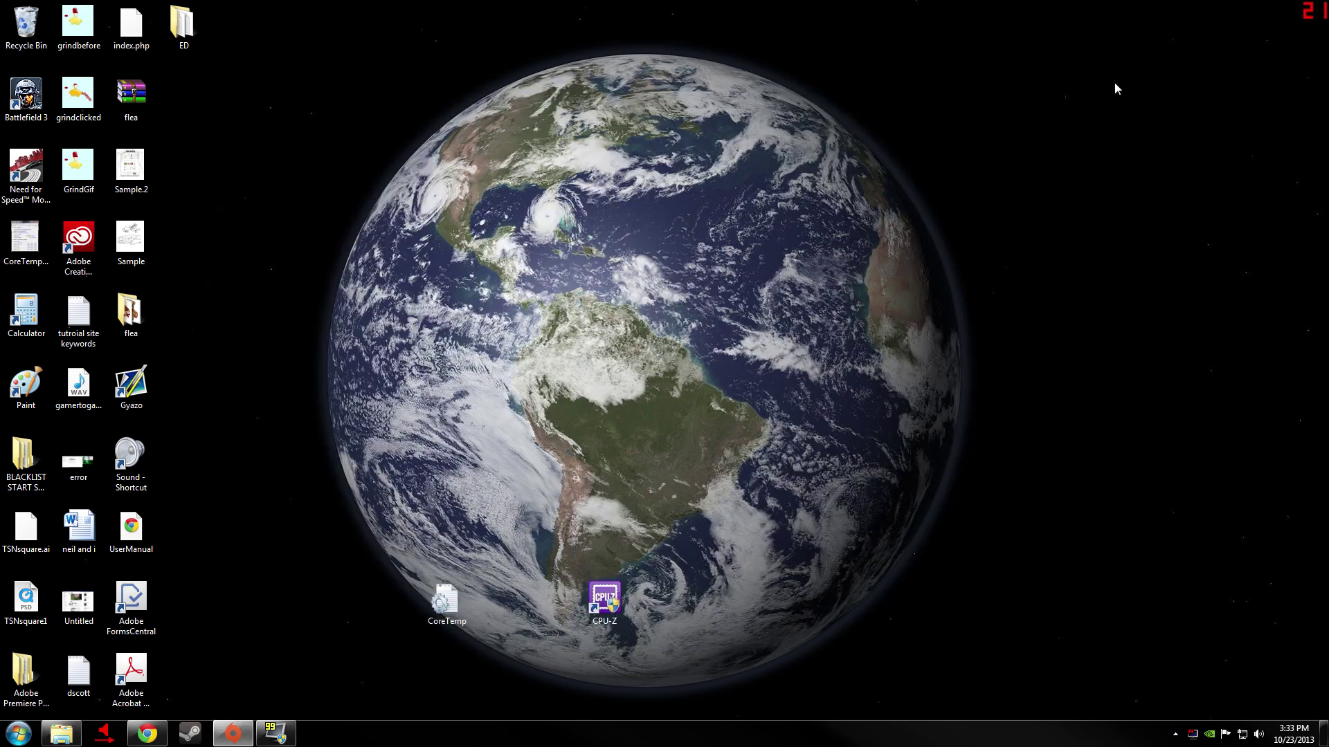
- Launch Battlefield 3 Limited Edition from the Origin game library, and minimize Origin
click(234, 735)
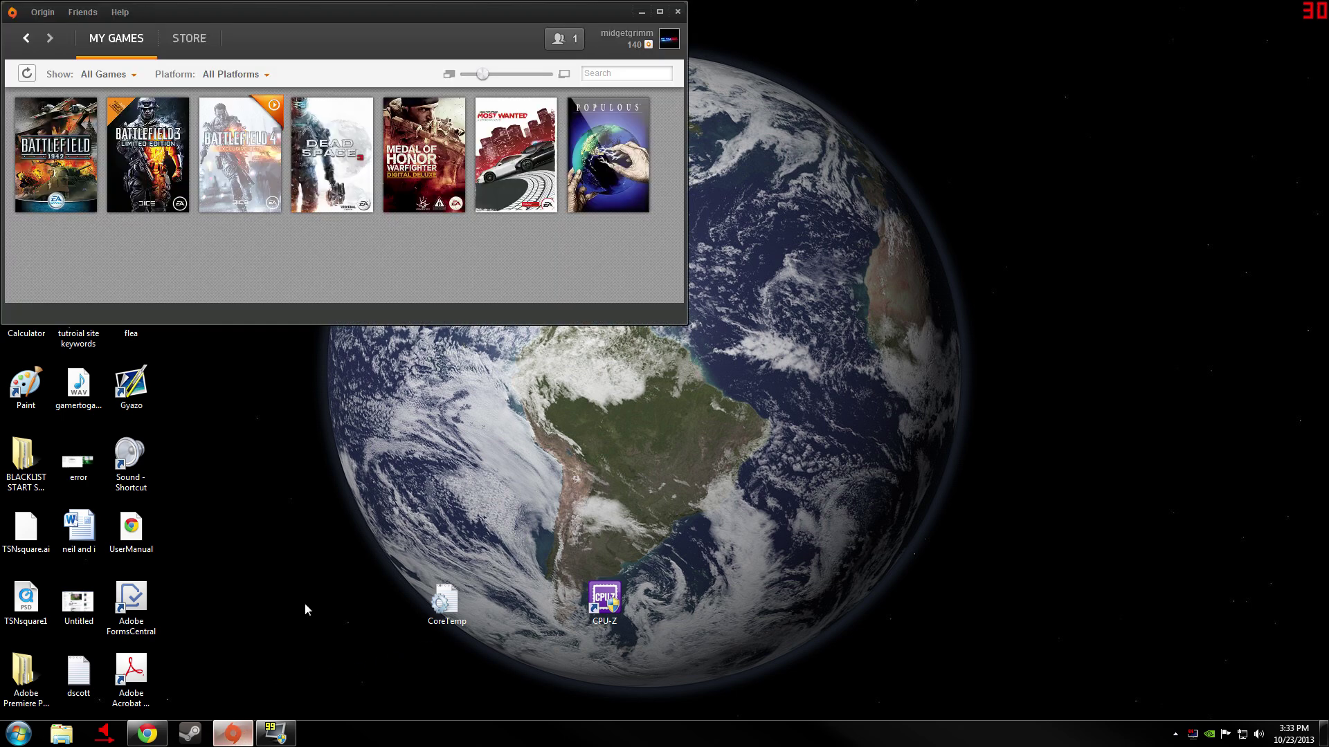
click(187, 151)
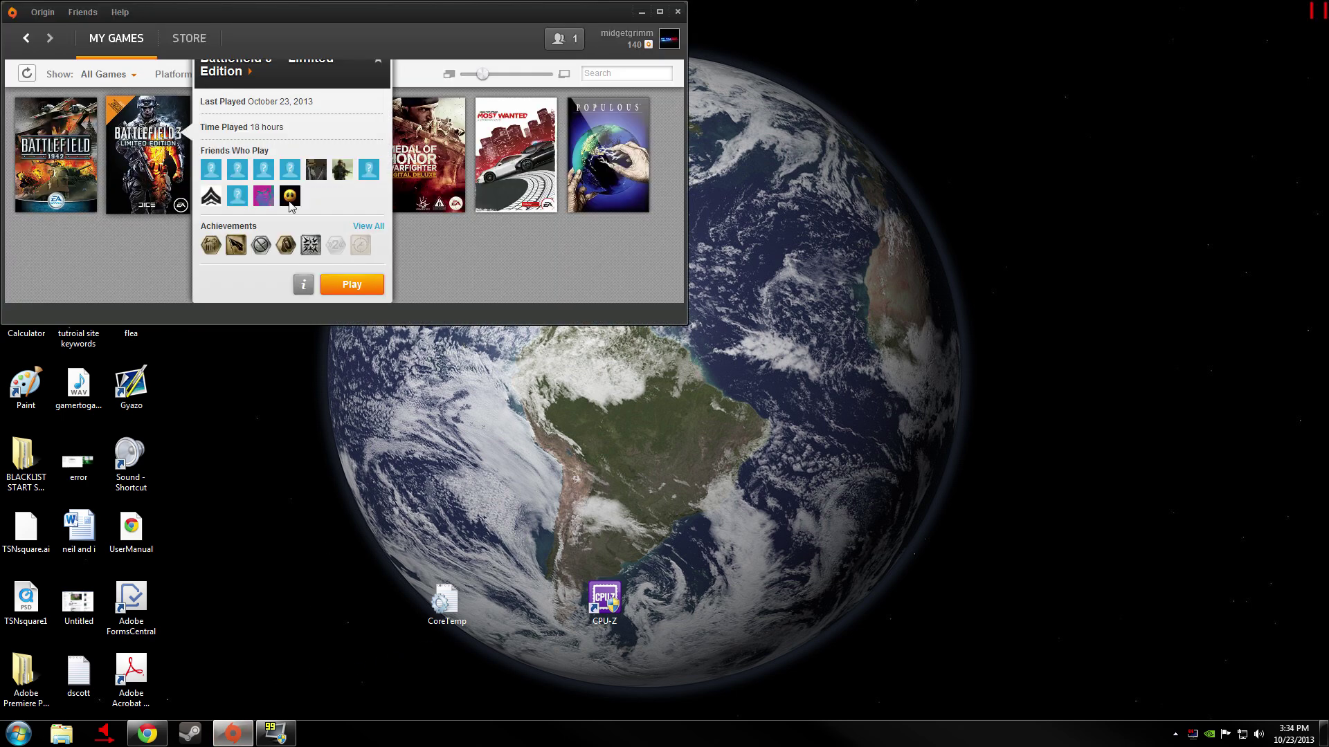
click(352, 284)
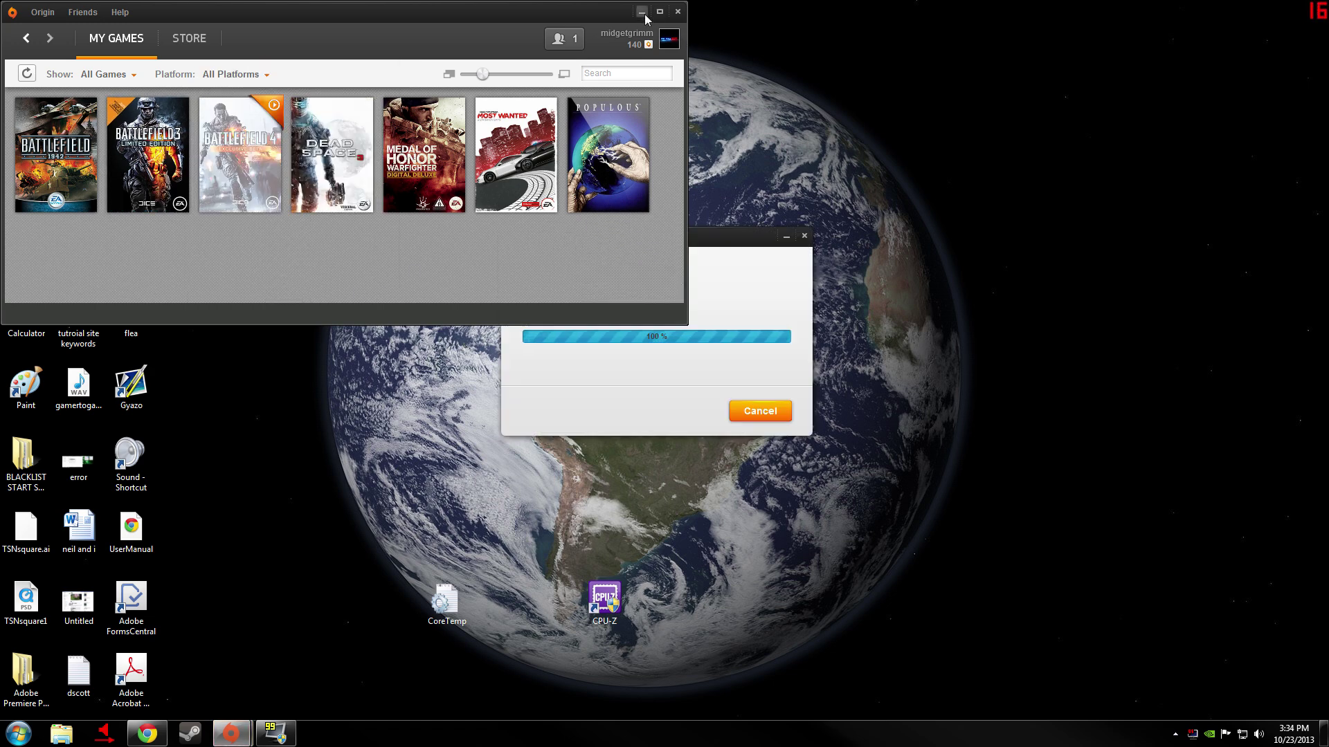
click(644, 13)
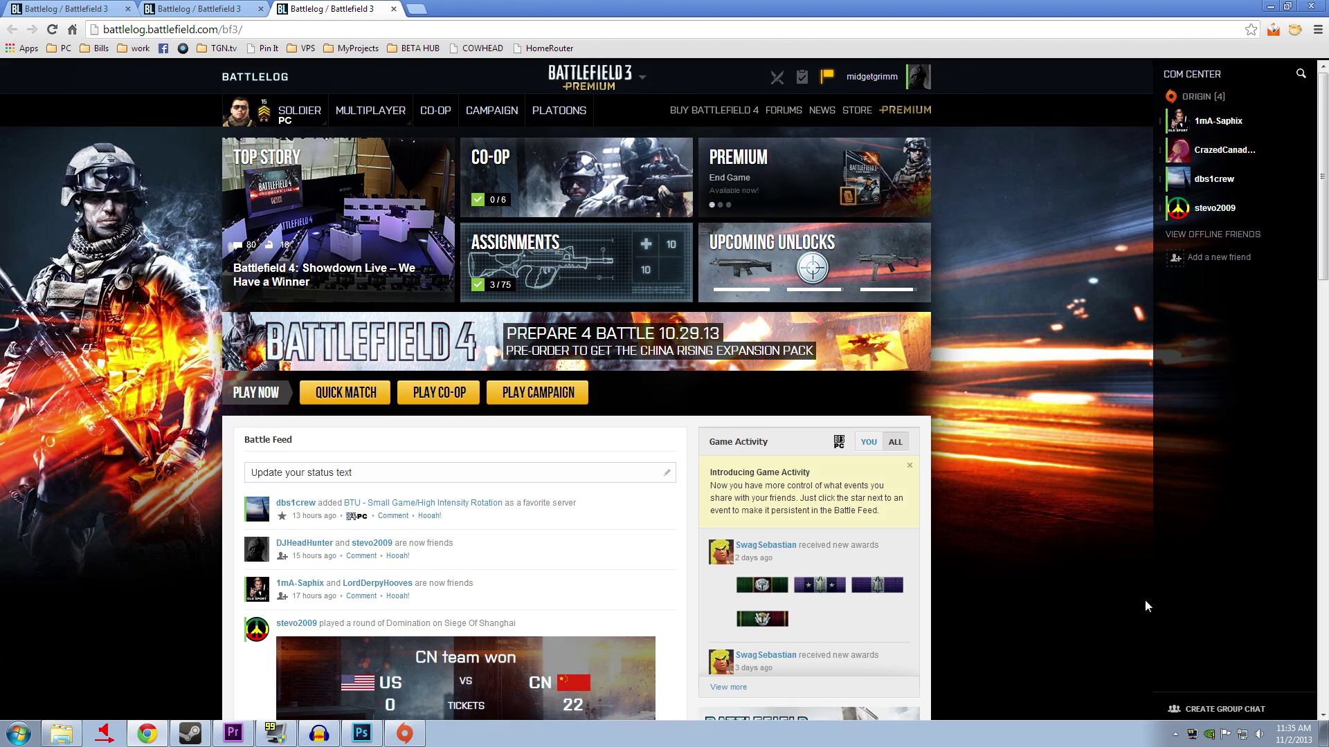
- Find the multiplayer server "Drunken Bastards | 3x Tickets| Noobs Welcome" in Battlelog and join it
click(381, 123)
scroll(549, 261, down, 3)
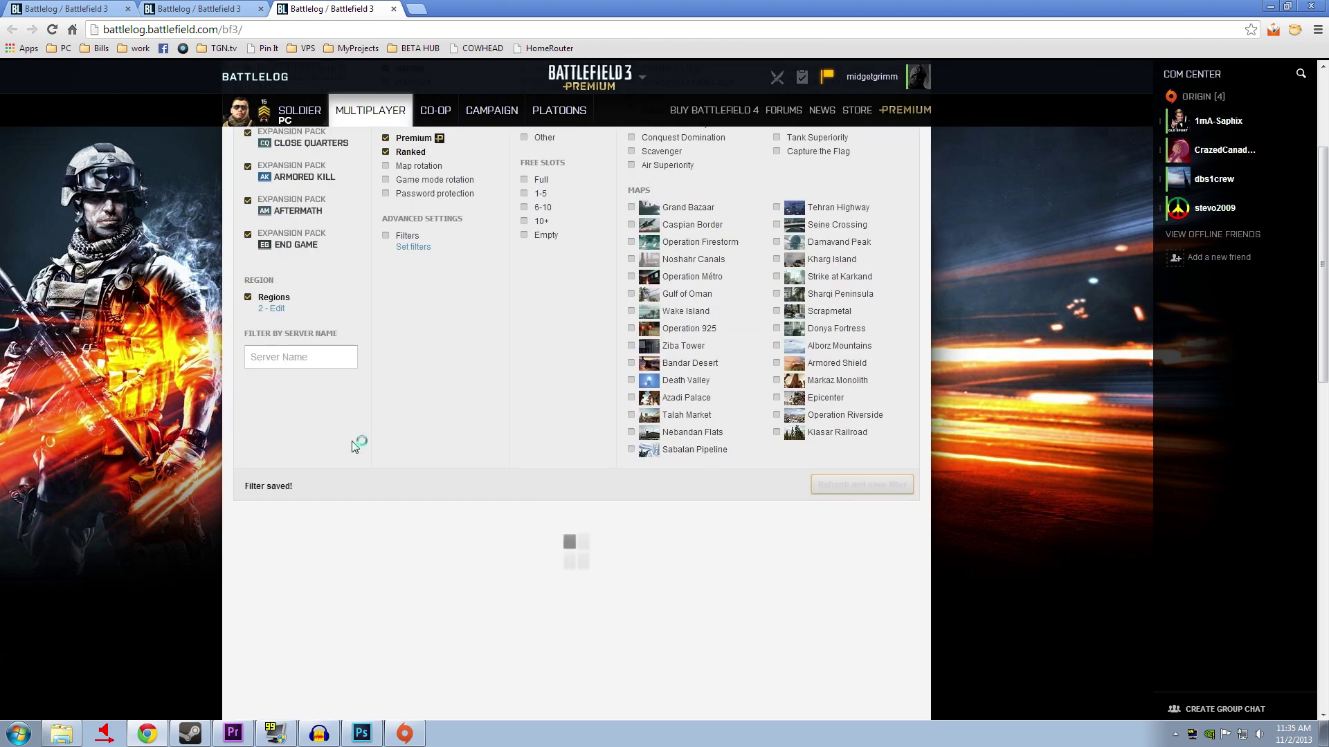
scroll(578, 254, down, 5)
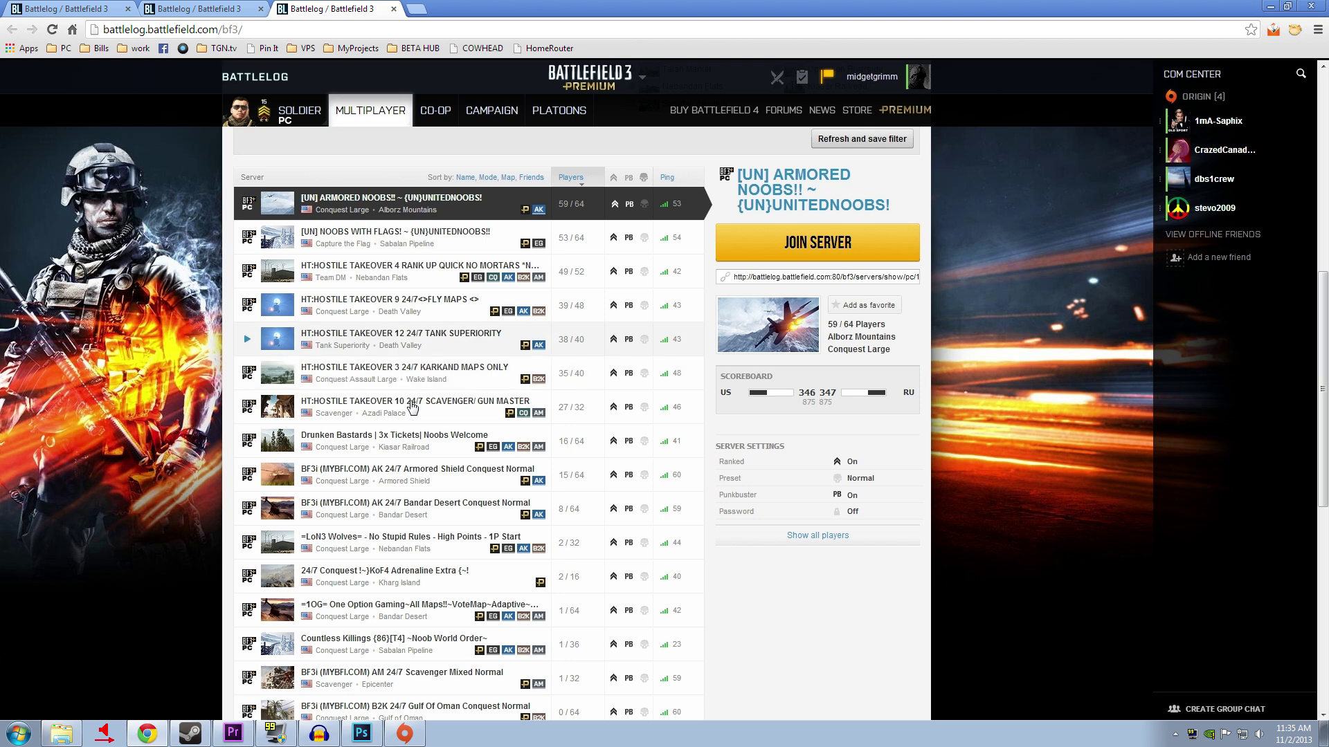
click(558, 430)
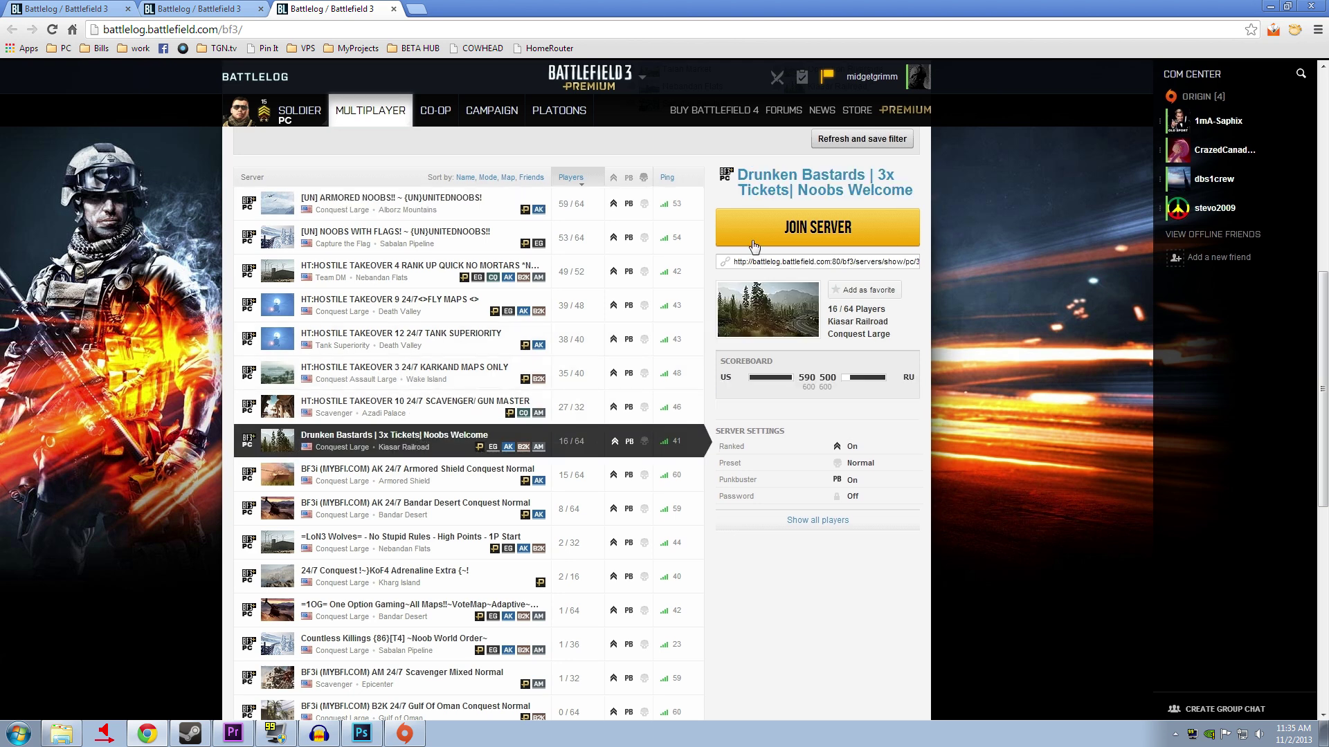
click(754, 246)
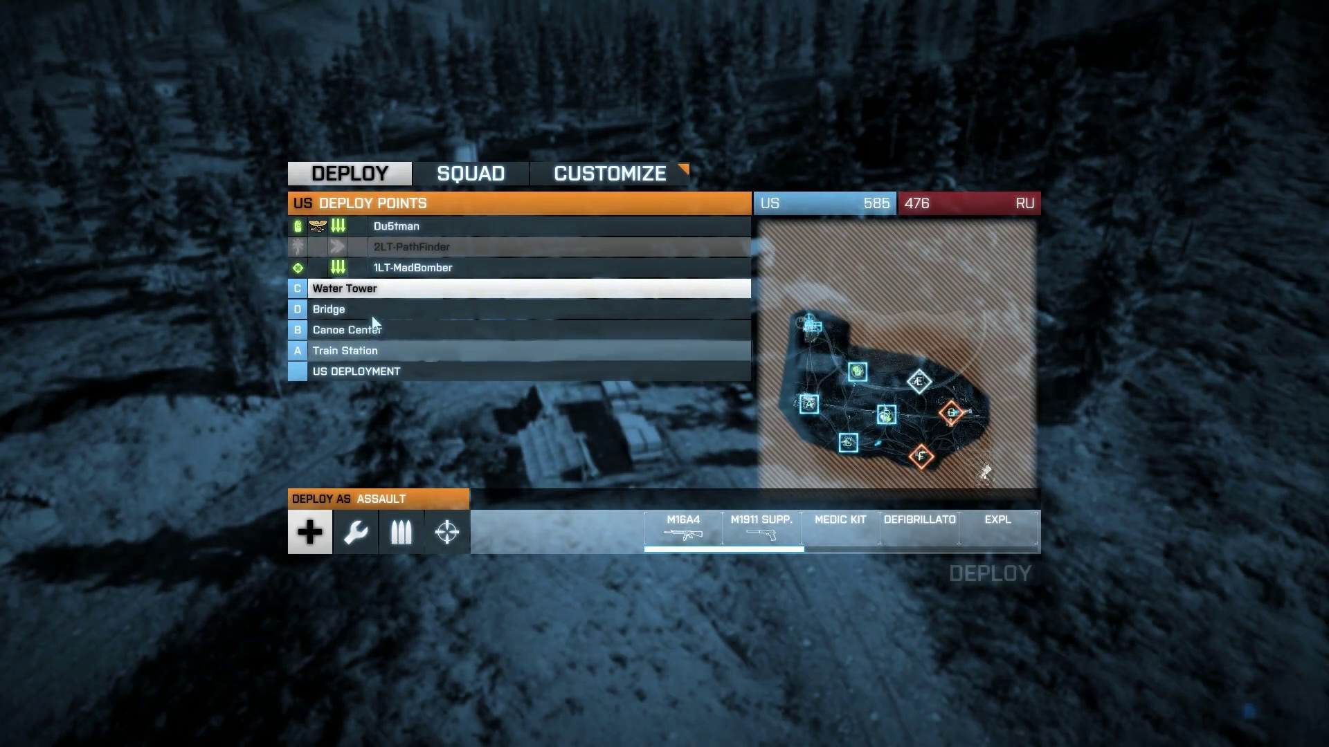
- Choose a squad member as the deploy point and deploy as Assault
click(396, 229)
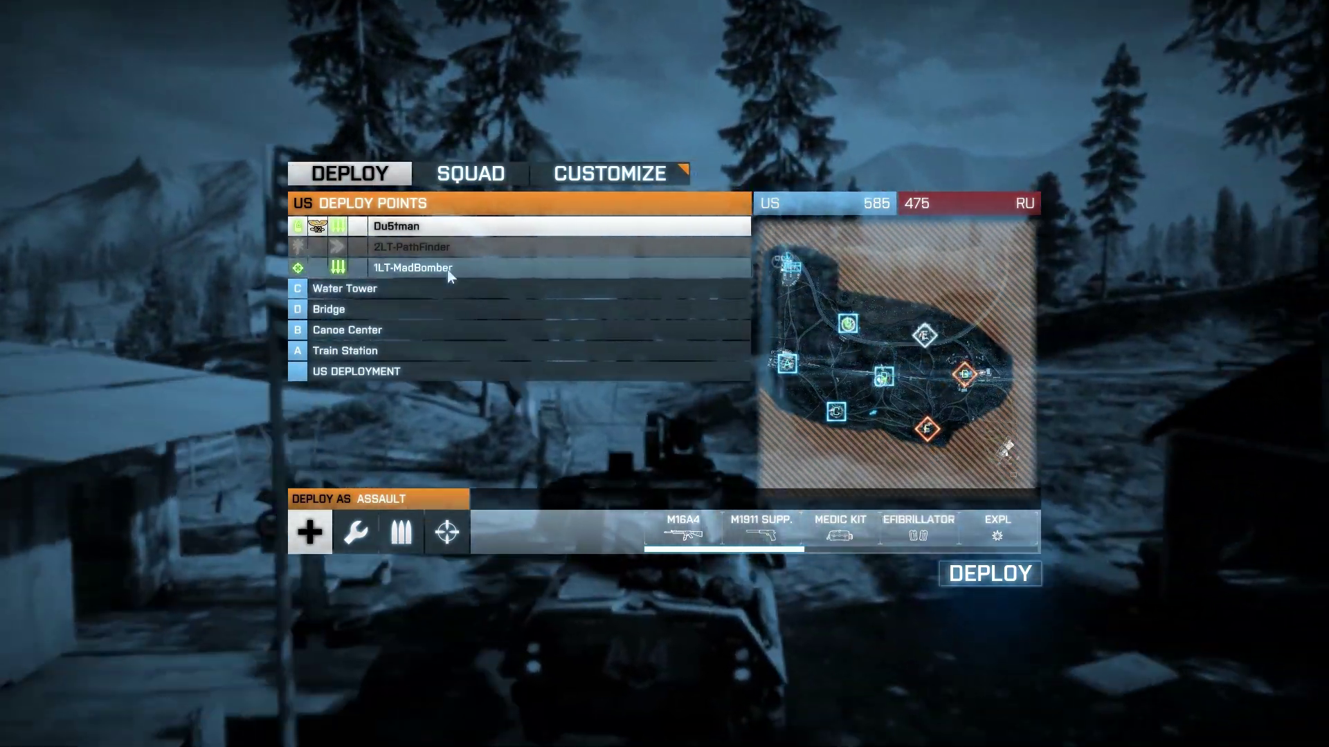
click(447, 268)
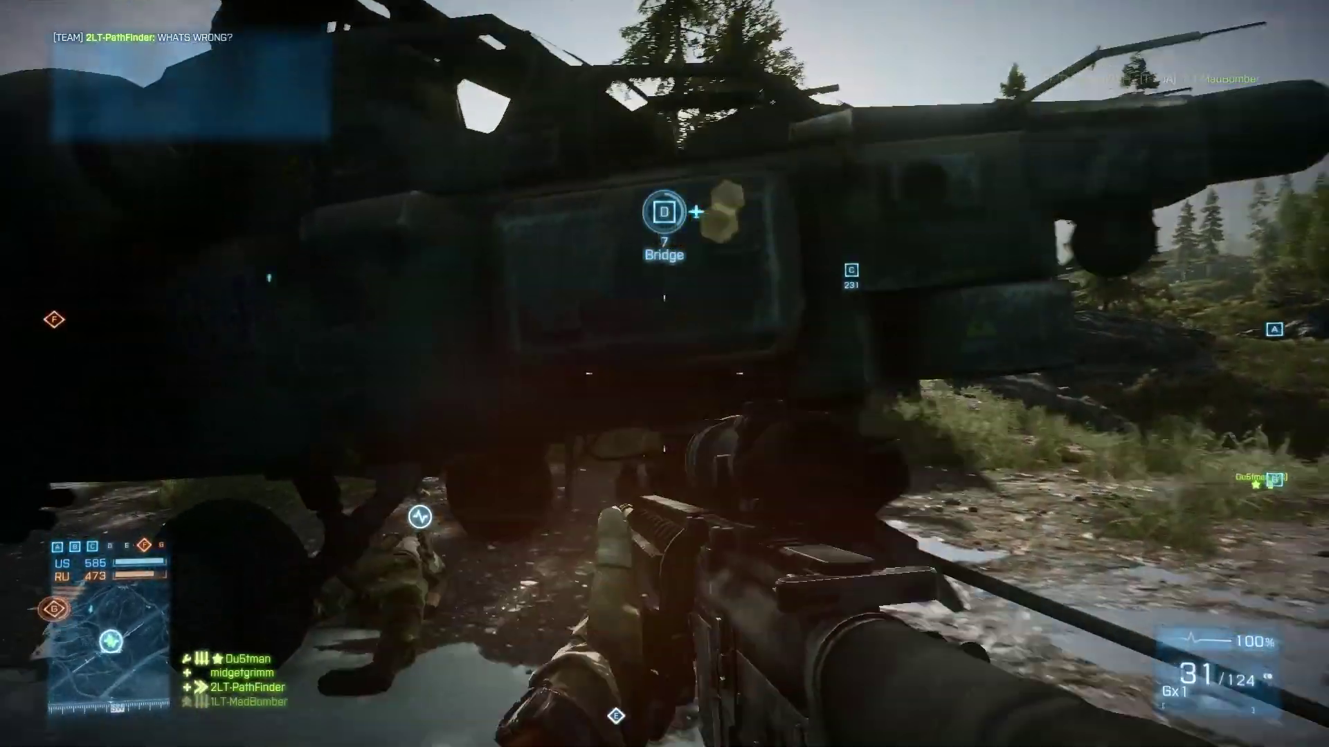
key(e)
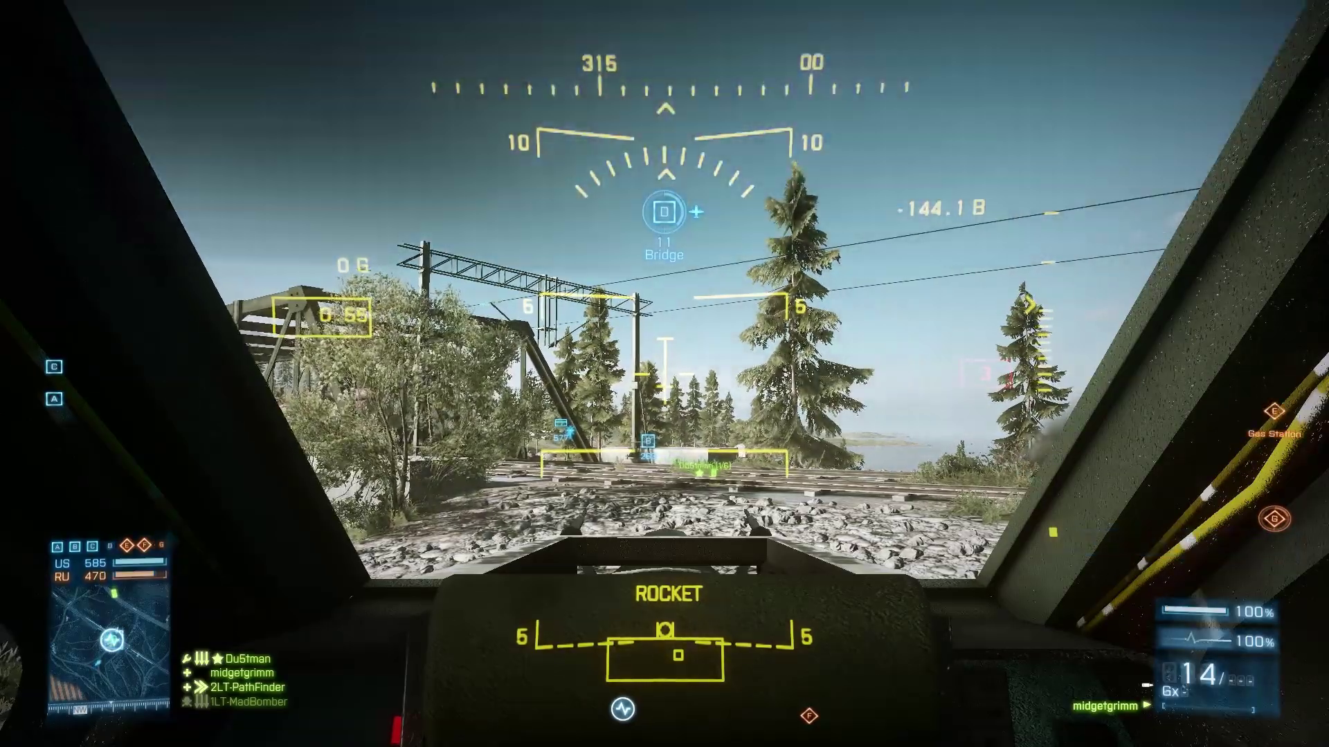
key(w)
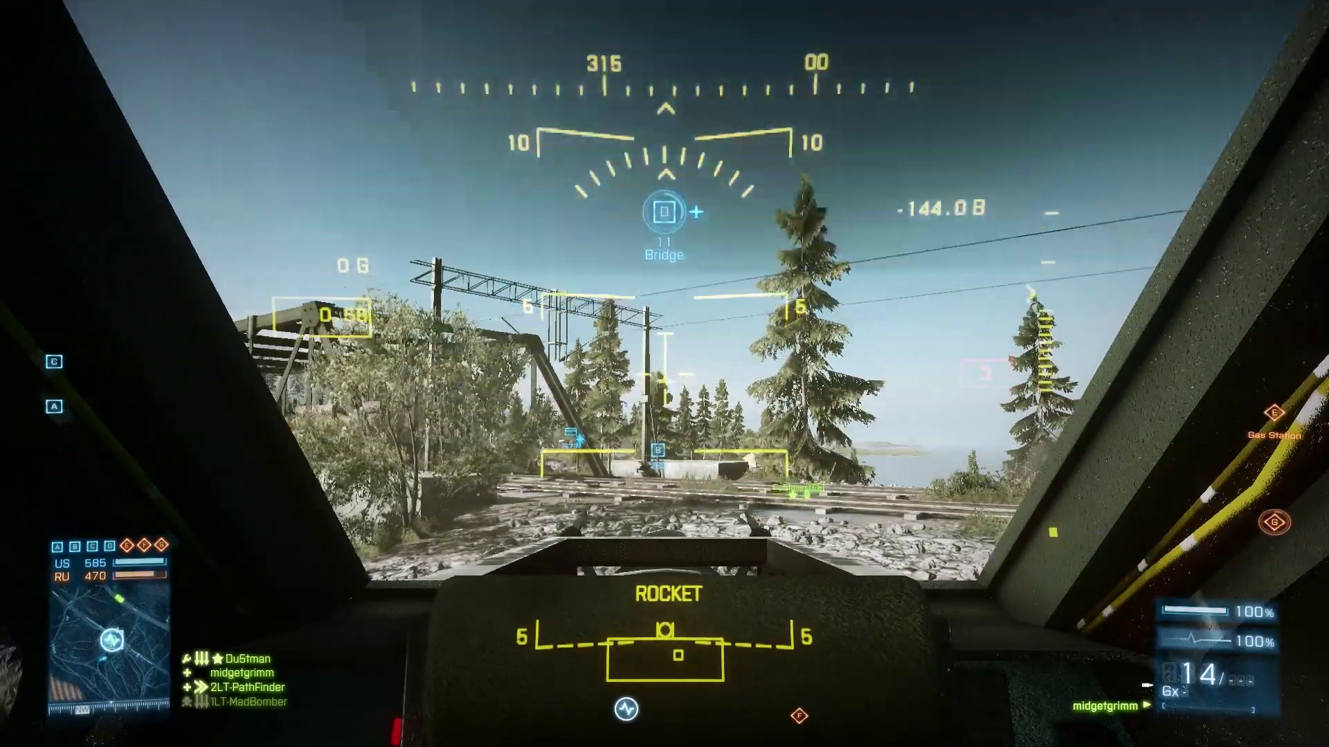
key(q)
key(q)
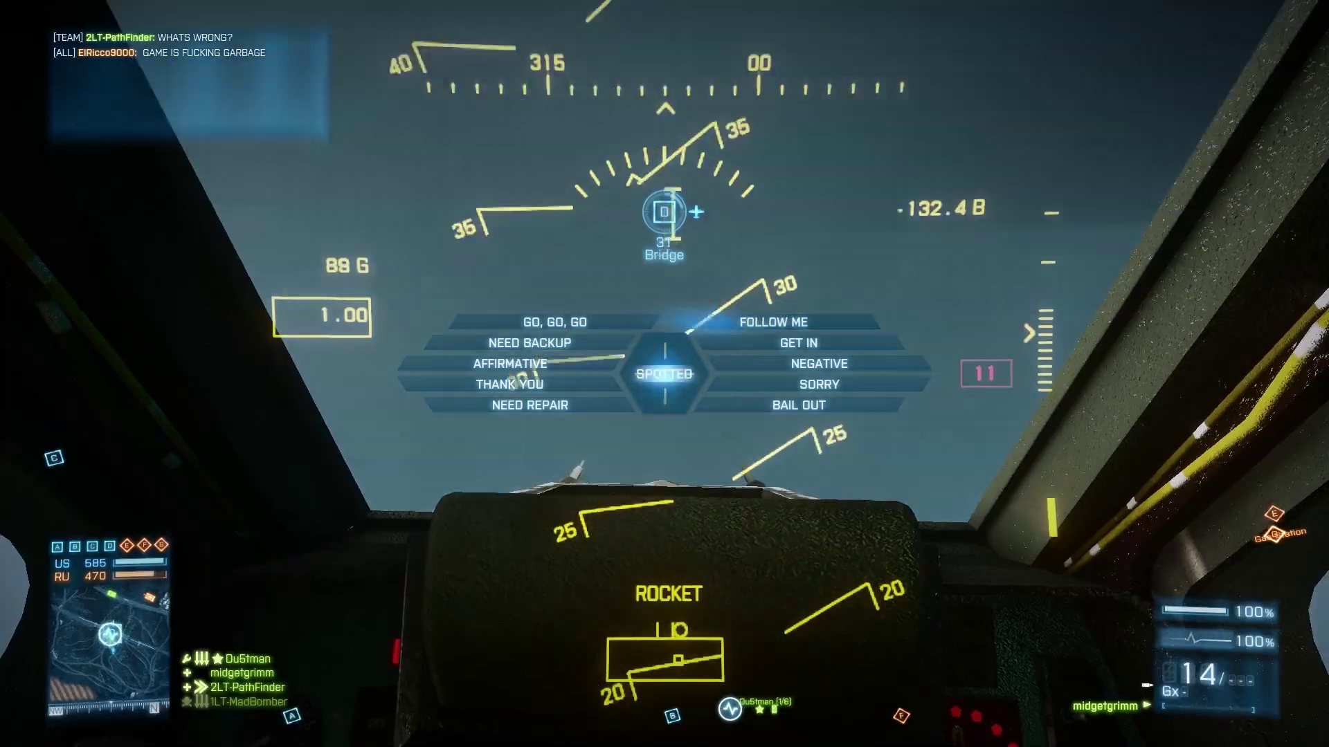
key(e)
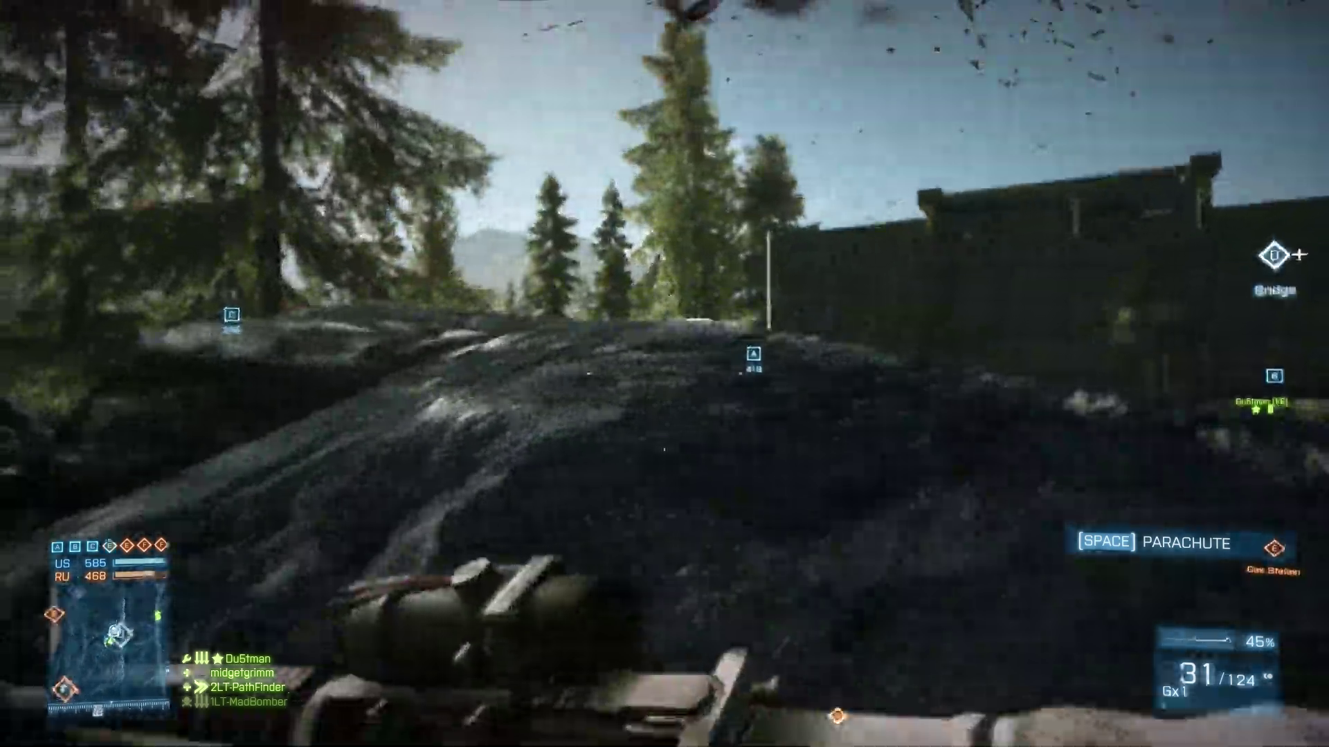
key(w)
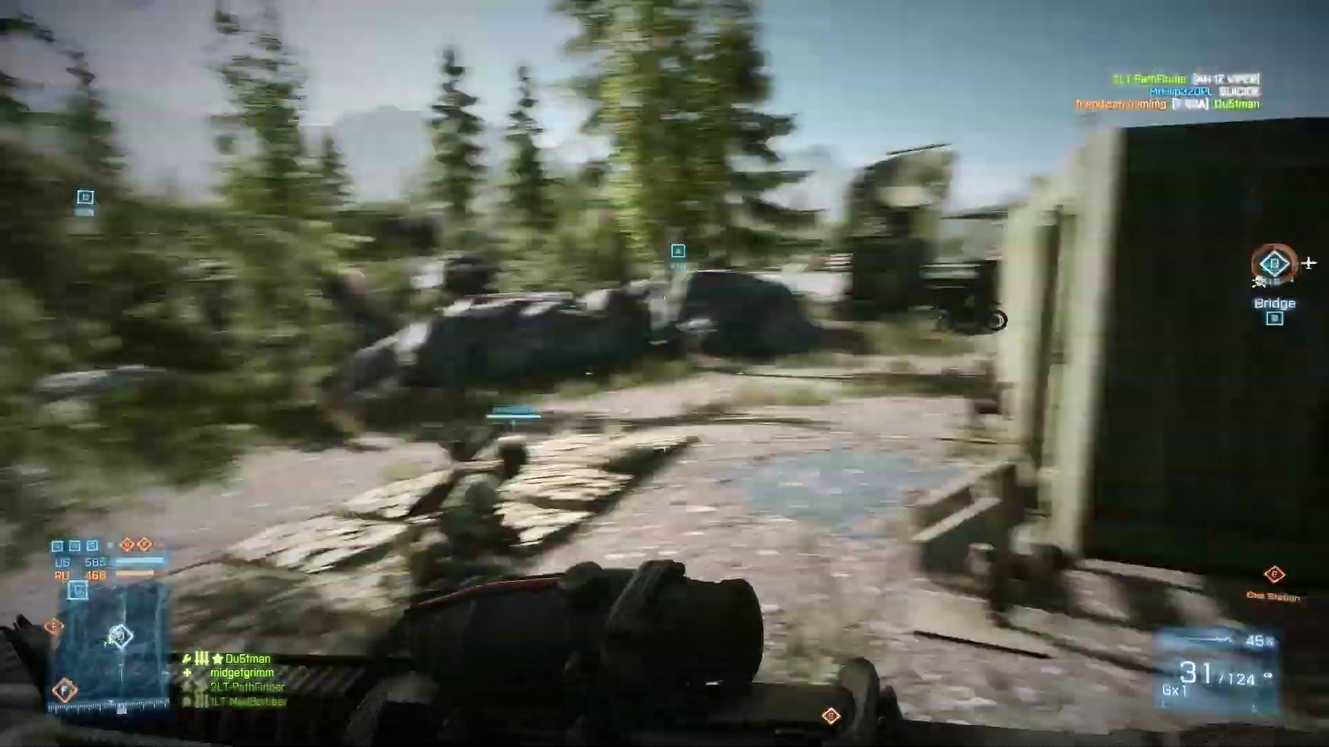
key(w)
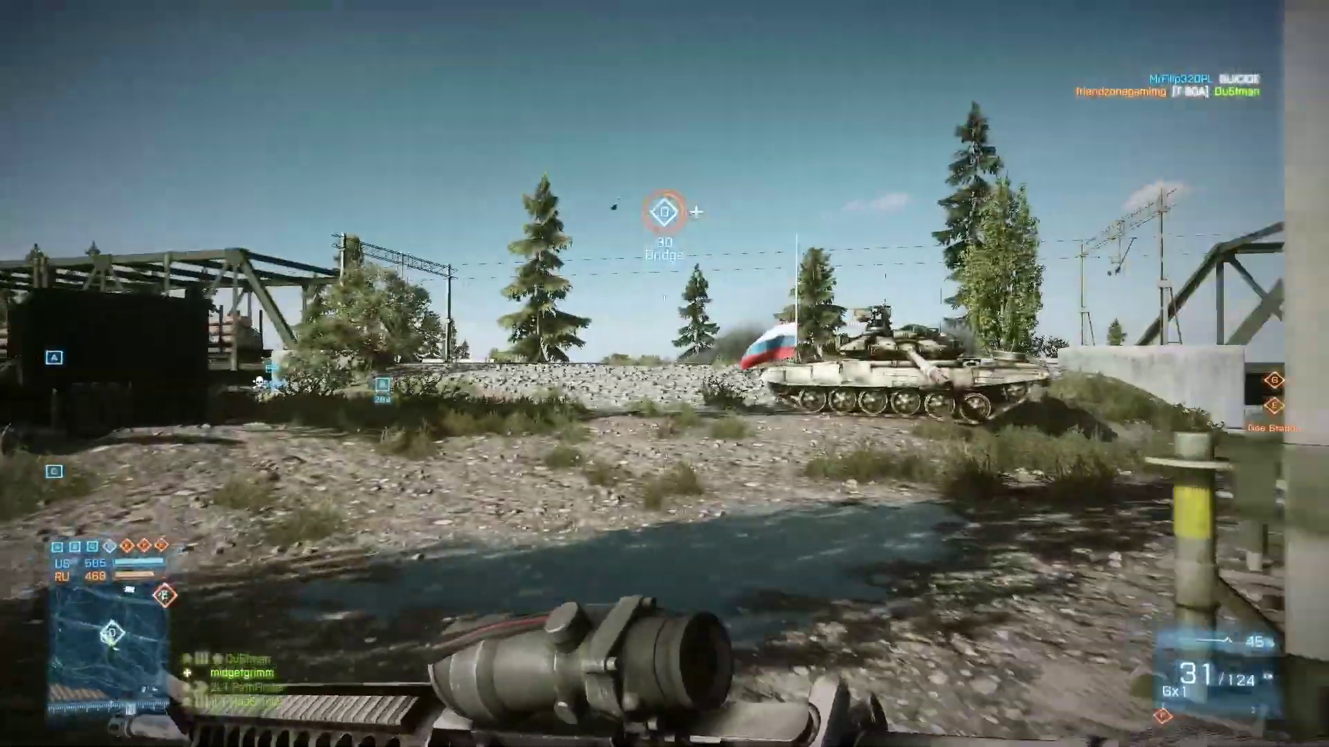
key(w)
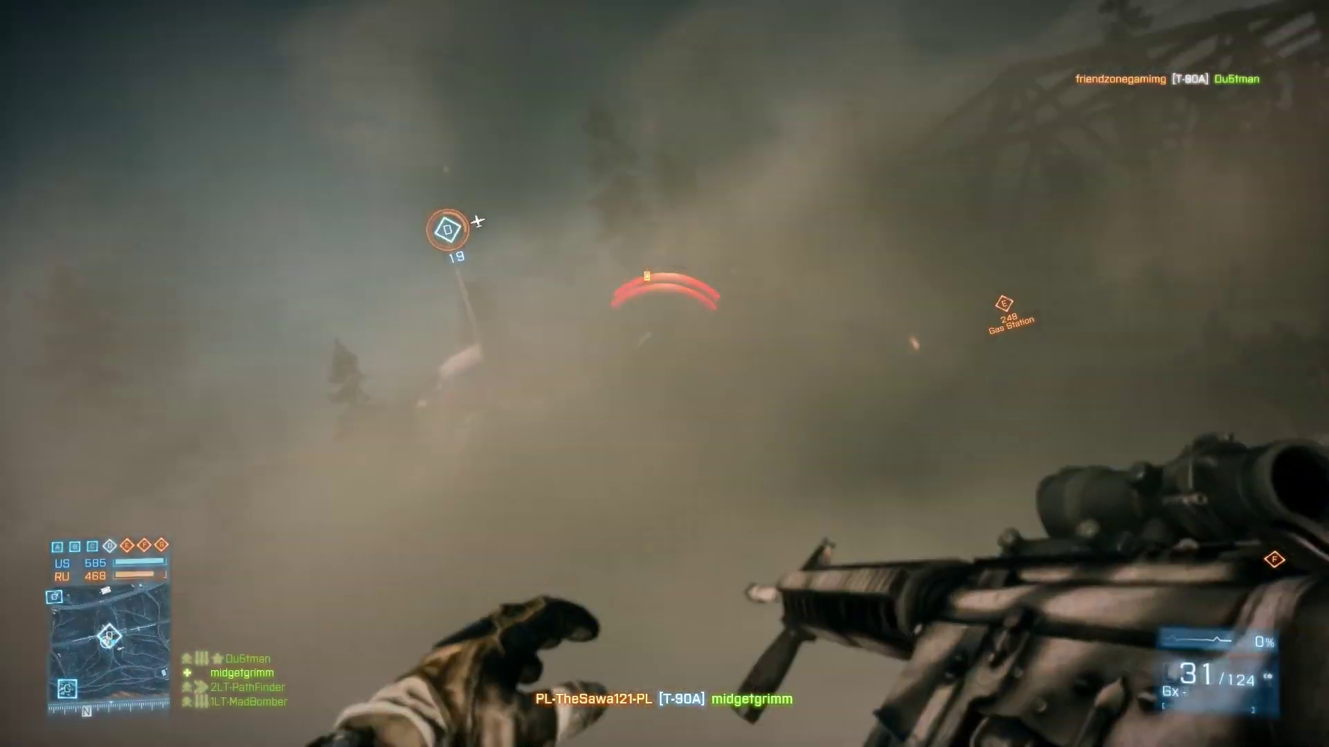